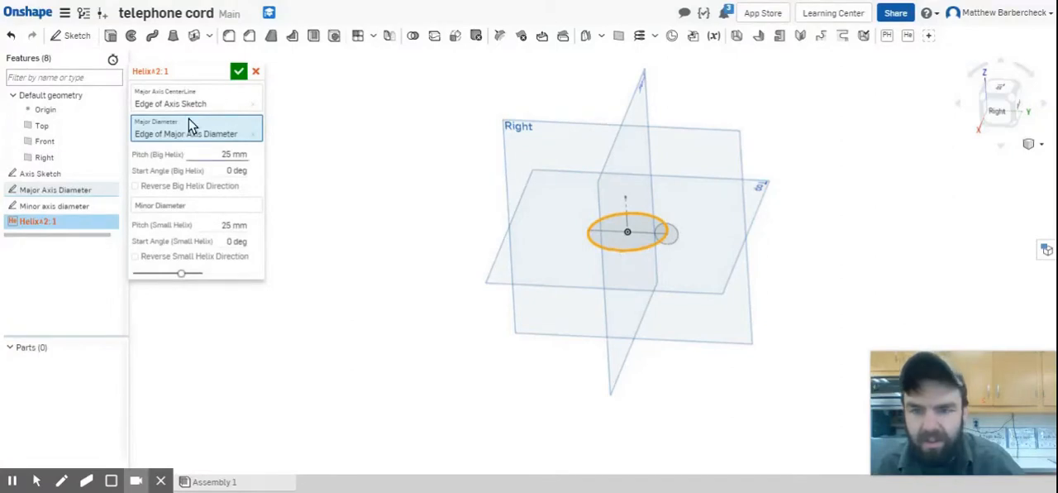
Use the small circle as the Helix^2 minor diameter, with a 15 mm small-helix pitch and 45 deg small-helix start angle, and accept the feature
{"action": "left_click", "coordinate": [185, 206]}
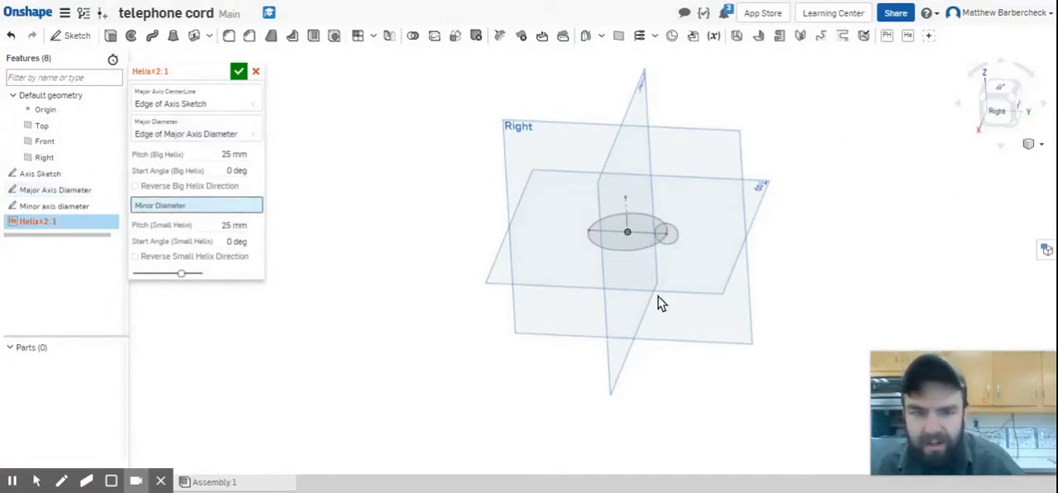
{"action": "left_click", "coordinate": [677, 240]}
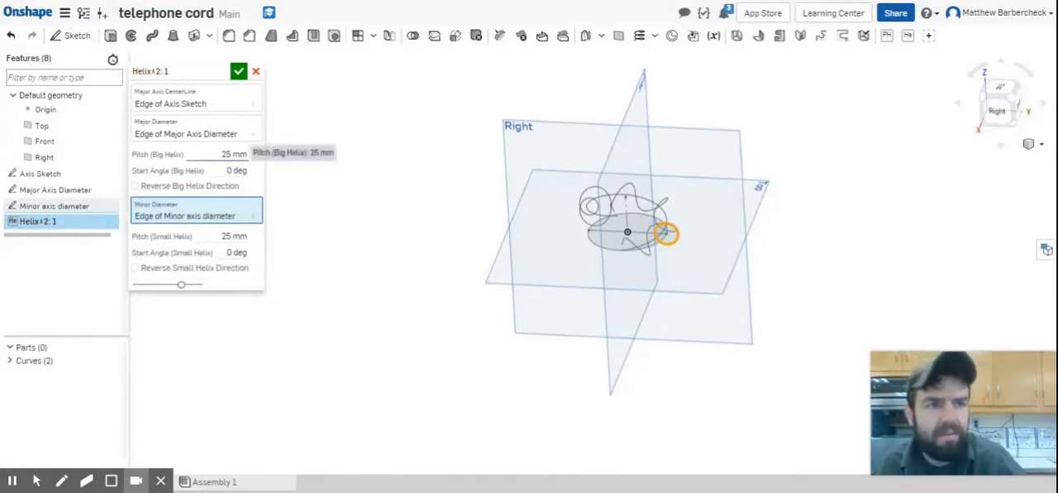
{"action": "left_click", "coordinate": [234, 237]}
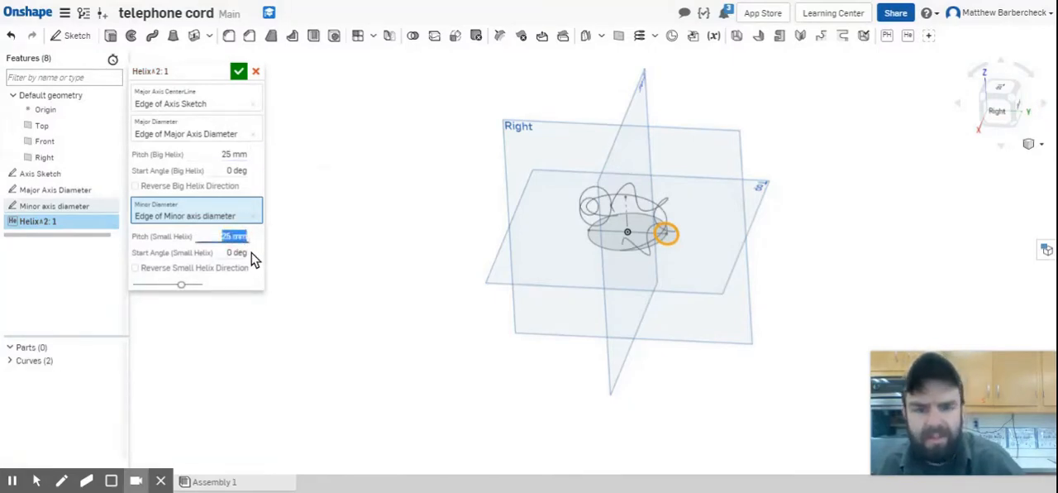
{"action": "type", "text": "15"}
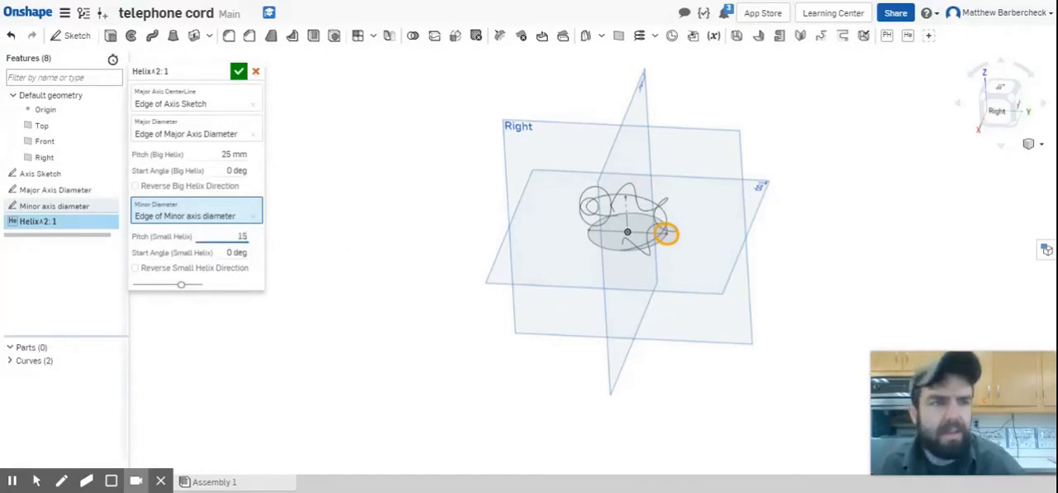
{"action": "left_click", "coordinate": [237, 252]}
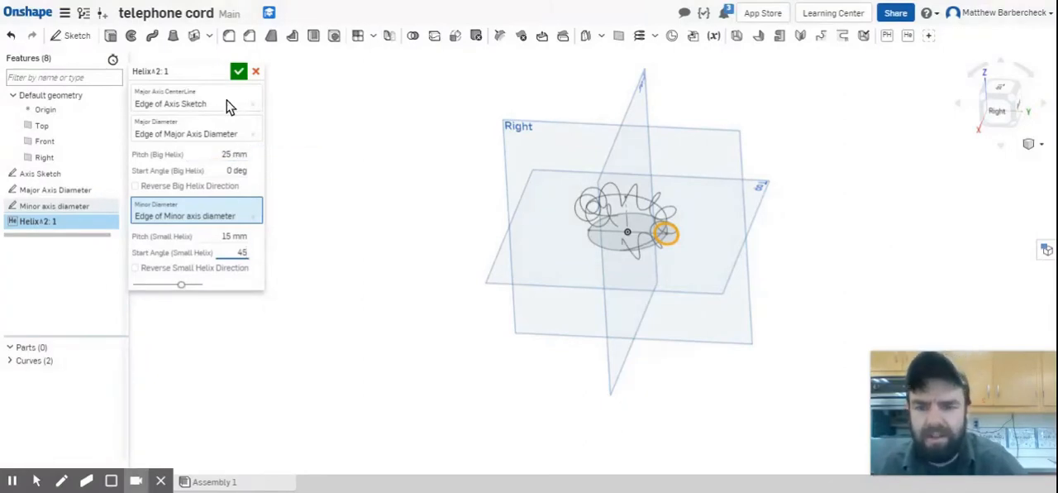
{"action": "left_click", "coordinate": [239, 72]}
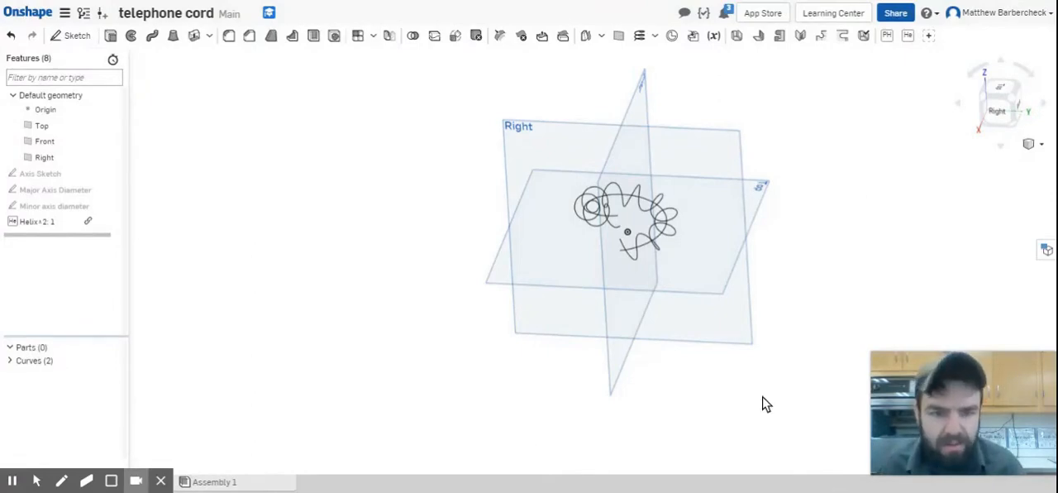
Start a new construction plane and hide the Top, Front and Right default planes
{"action": "right_click_drag", "start_coordinate": [626, 258], "coordinate": [656, 260]}
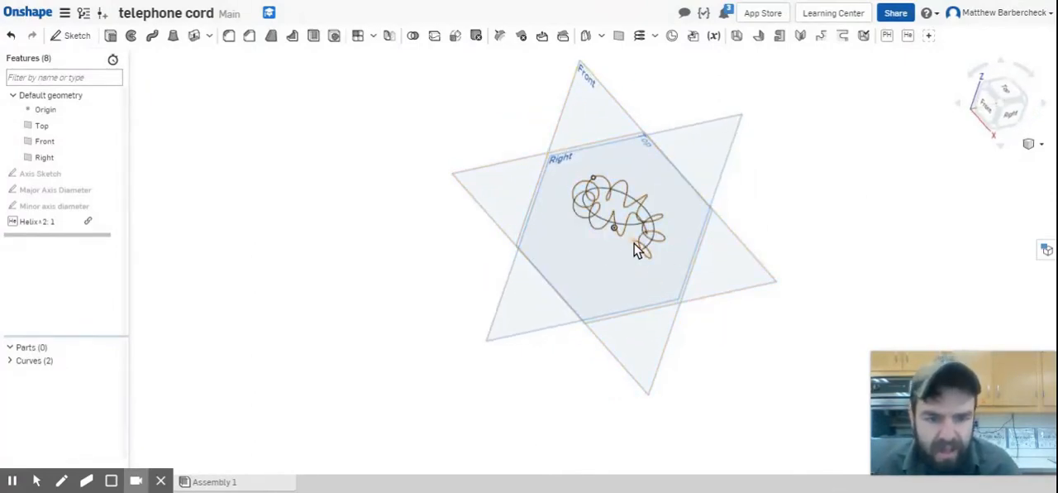
{"action": "right_click_drag", "start_coordinate": [723, 375], "coordinate": [676, 352]}
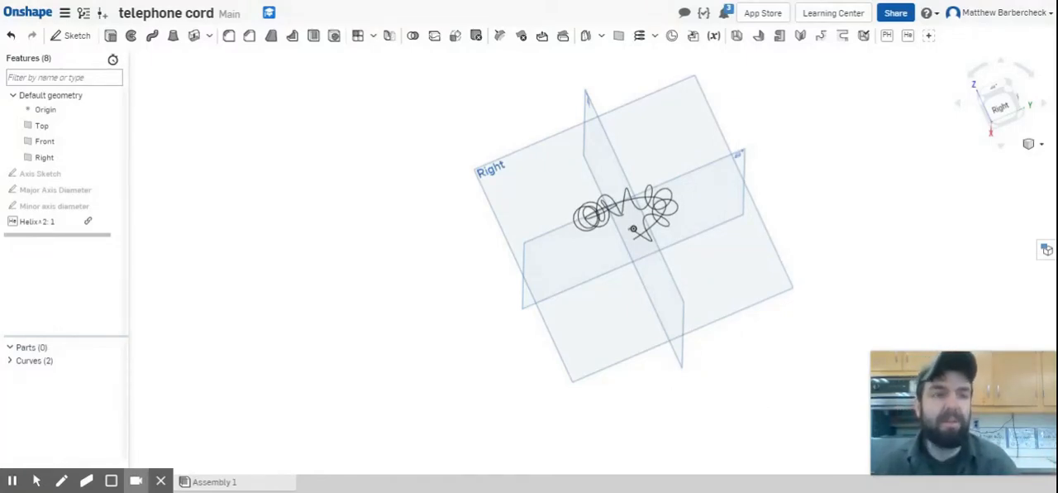
{"action": "mouse_move", "coordinate": [1033, 360]}
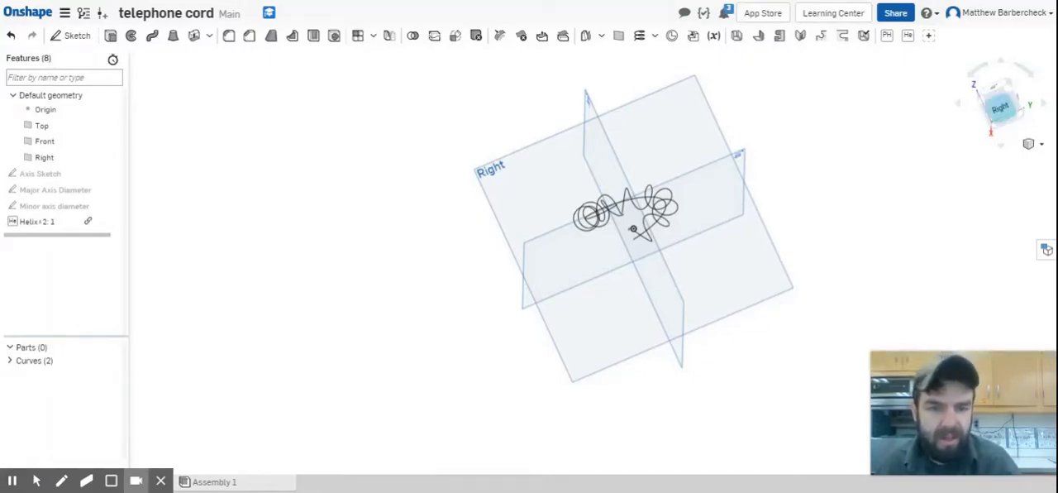
{"action": "left_click", "coordinate": [618, 37]}
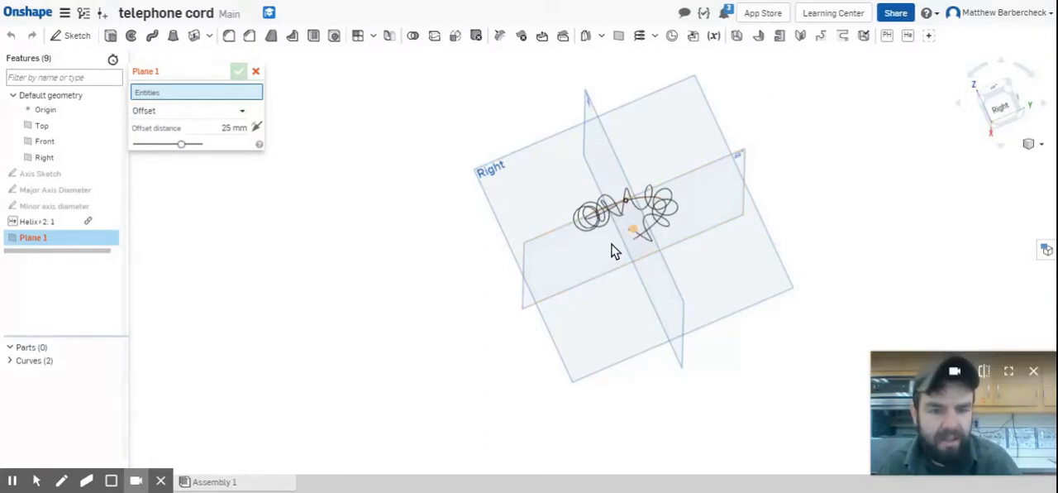
{"action": "right_click_drag", "start_coordinate": [645, 279], "coordinate": [773, 258]}
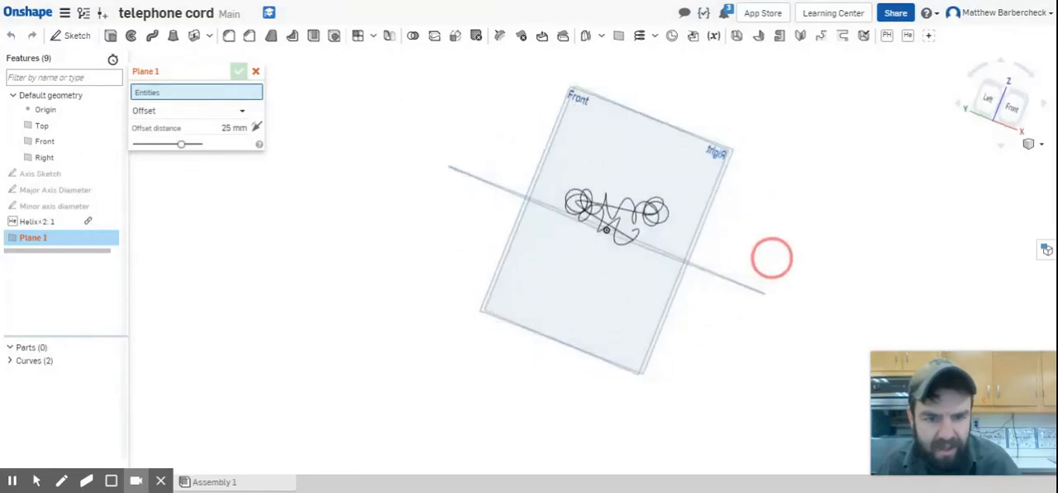
{"action": "scroll", "coordinate": [686, 248], "scroll_direction": "up", "scroll_amount": 5}
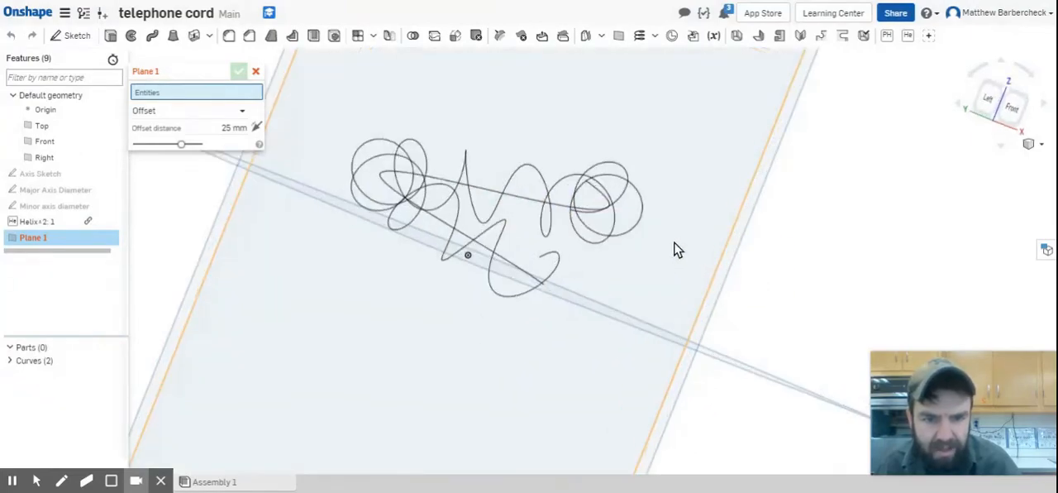
{"action": "left_click", "coordinate": [111, 126]}
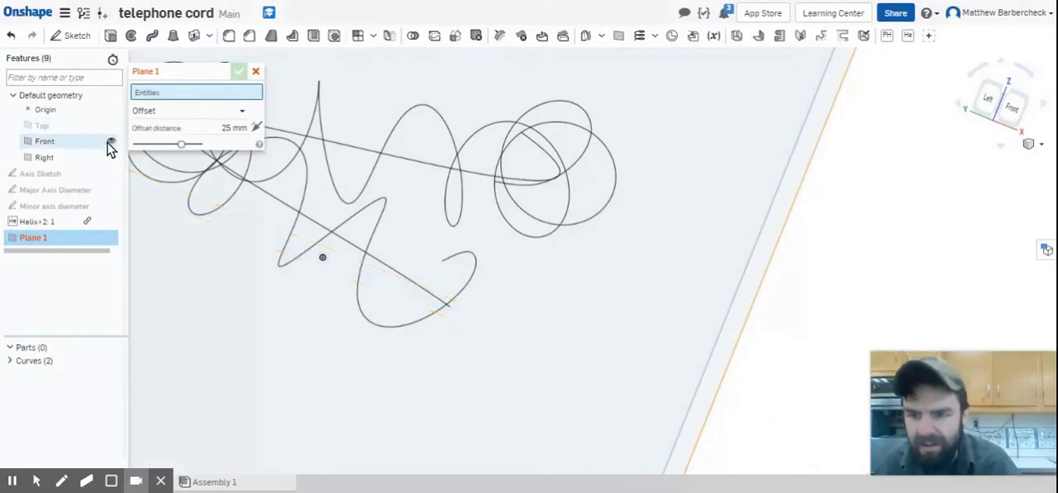
{"action": "left_click", "coordinate": [108, 142]}
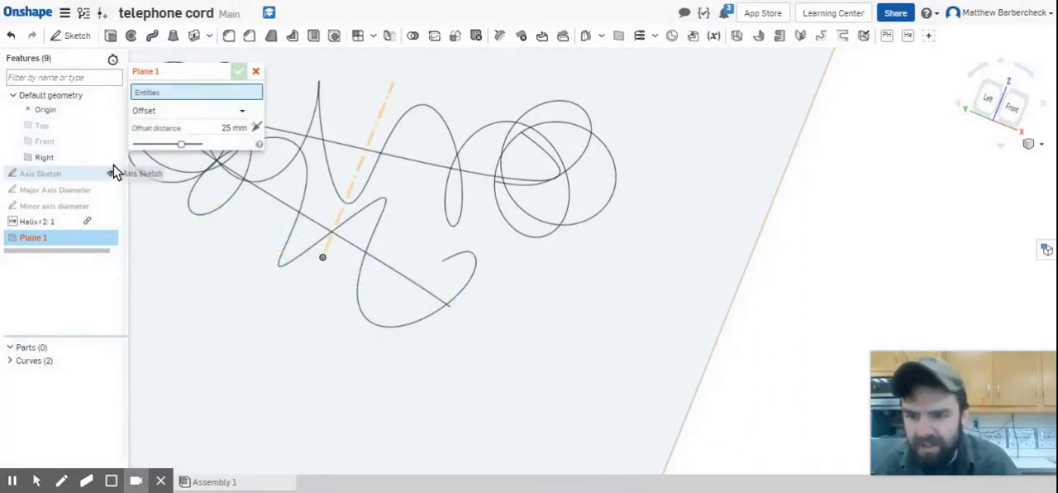
{"action": "left_click", "coordinate": [111, 157]}
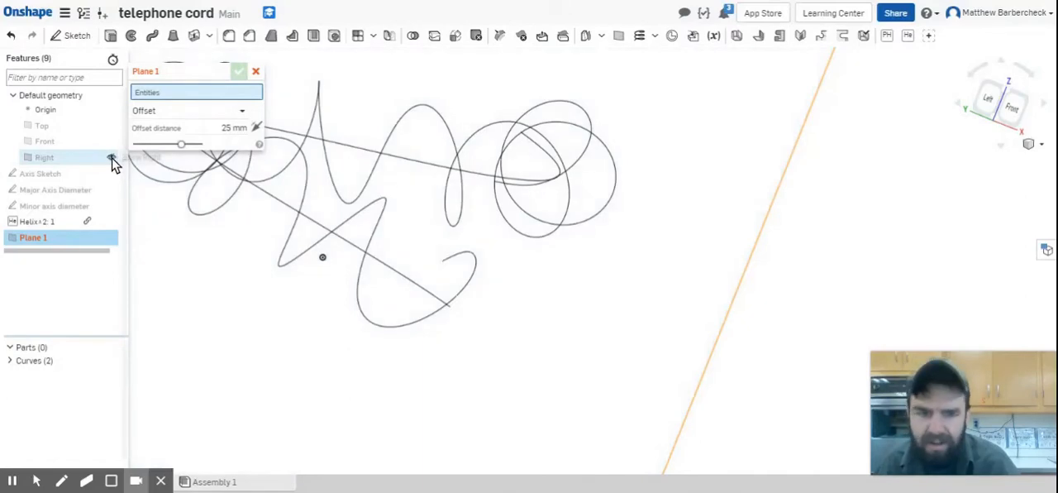
Define the plane as a Curve point plane through the coiled helix's endpoint and its curve
{"action": "scroll", "coordinate": [695, 177], "scroll_direction": "down", "scroll_amount": 4}
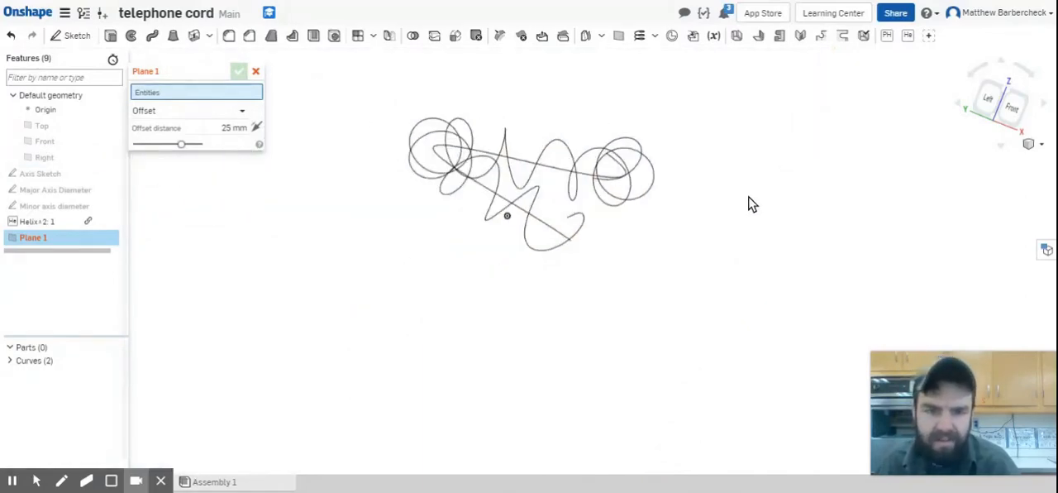
{"action": "right_click_drag", "start_coordinate": [747, 232], "coordinate": [827, 40]}
{"action": "right_click_drag", "start_coordinate": [653, 276], "coordinate": [748, 185]}
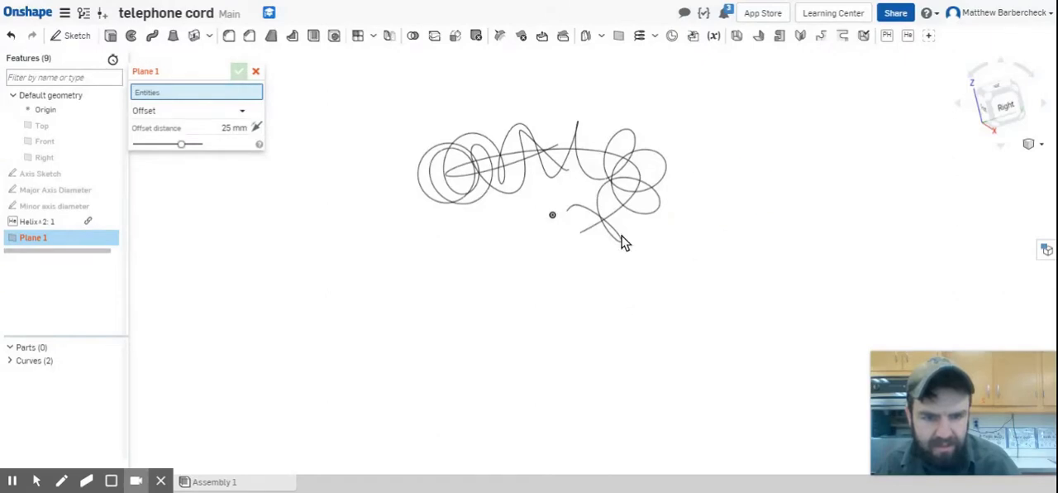
{"action": "left_click", "coordinate": [567, 212]}
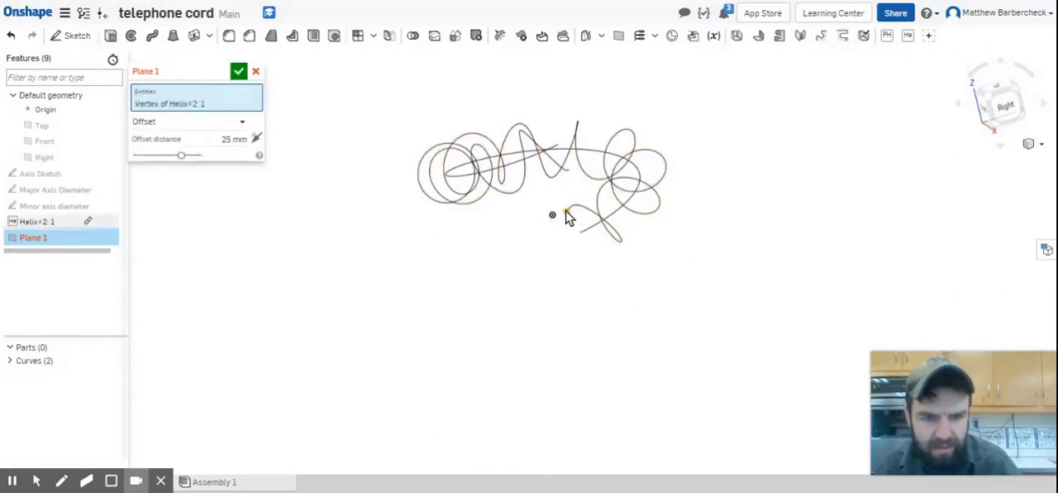
{"action": "left_click", "coordinate": [578, 213]}
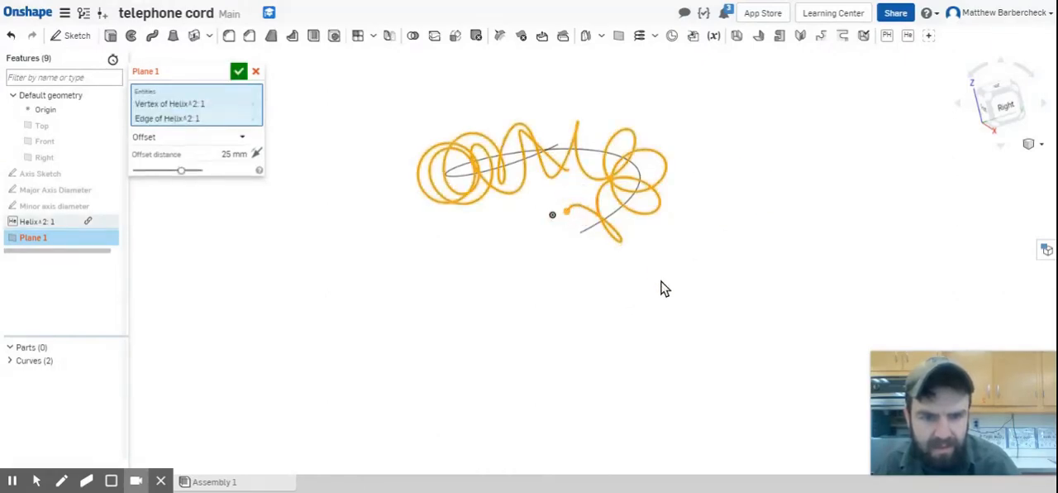
{"action": "right_click_drag", "start_coordinate": [662, 321], "coordinate": [692, 309]}
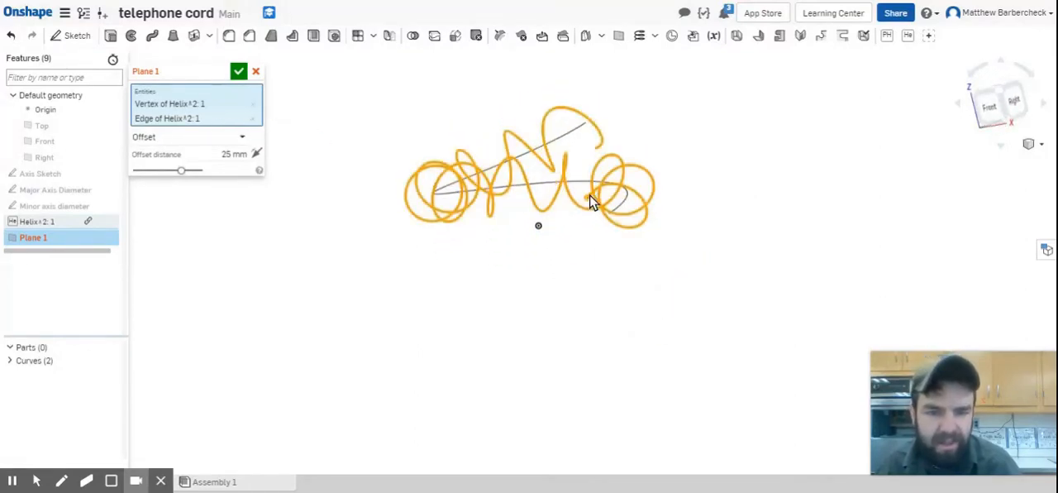
{"action": "left_click", "coordinate": [241, 137]}
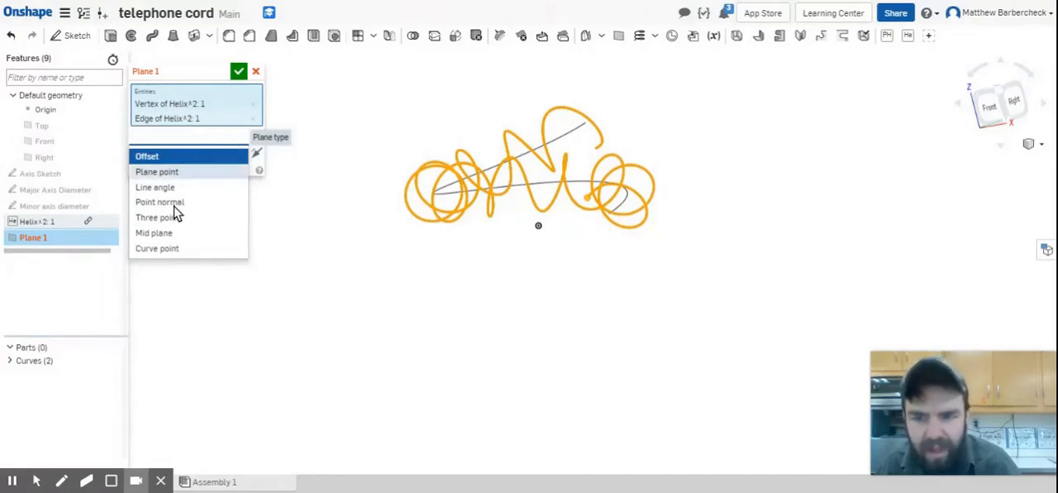
{"action": "left_click", "coordinate": [182, 250]}
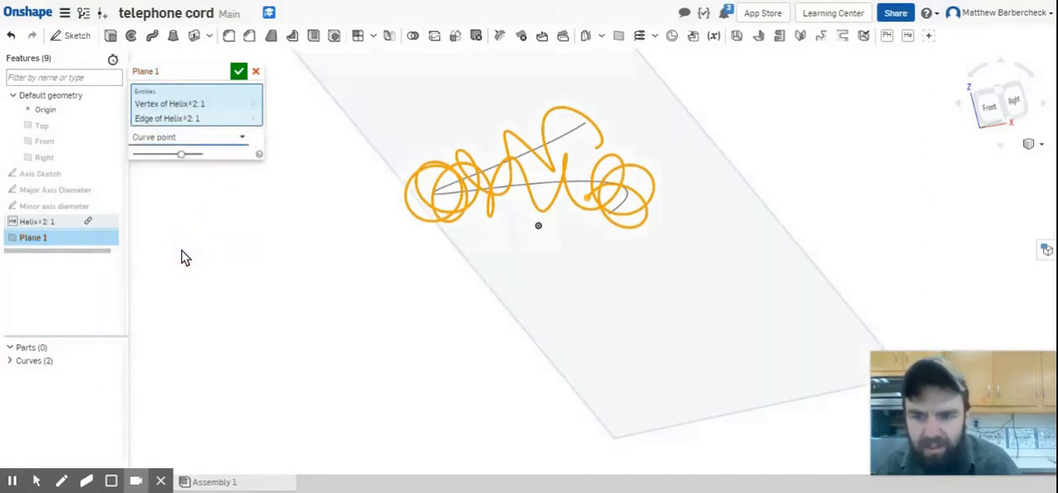
Name the new plane "Cord Start Plane" and accept it
{"action": "scroll", "coordinate": [761, 190], "scroll_direction": "down", "scroll_amount": 5}
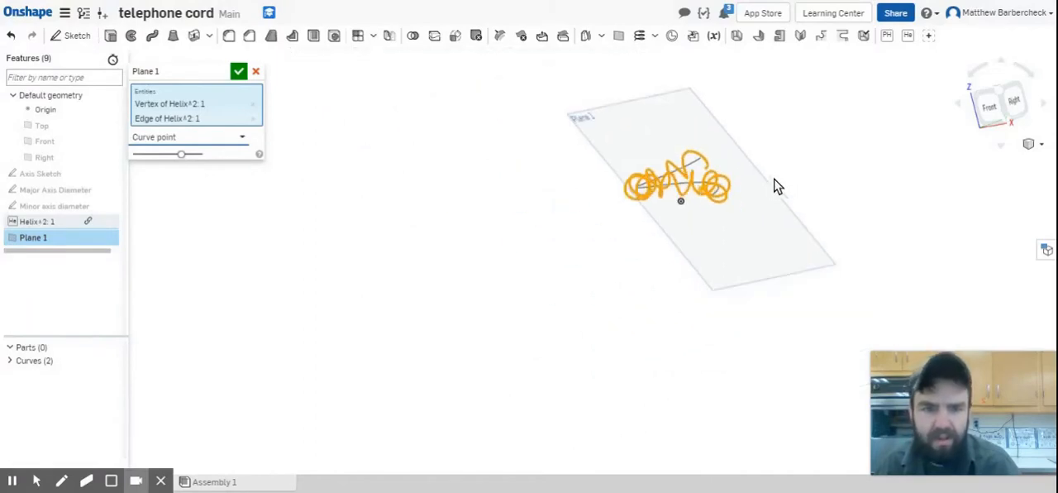
{"action": "right_click_drag", "start_coordinate": [772, 181], "coordinate": [923, 301]}
{"action": "left_click", "coordinate": [223, 73]}
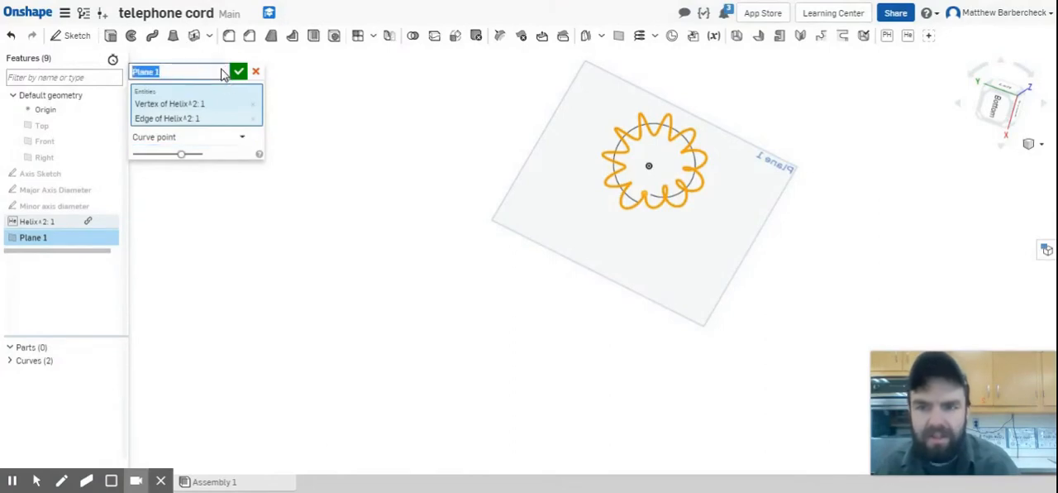
{"action": "type", "text": "Cord Start"}
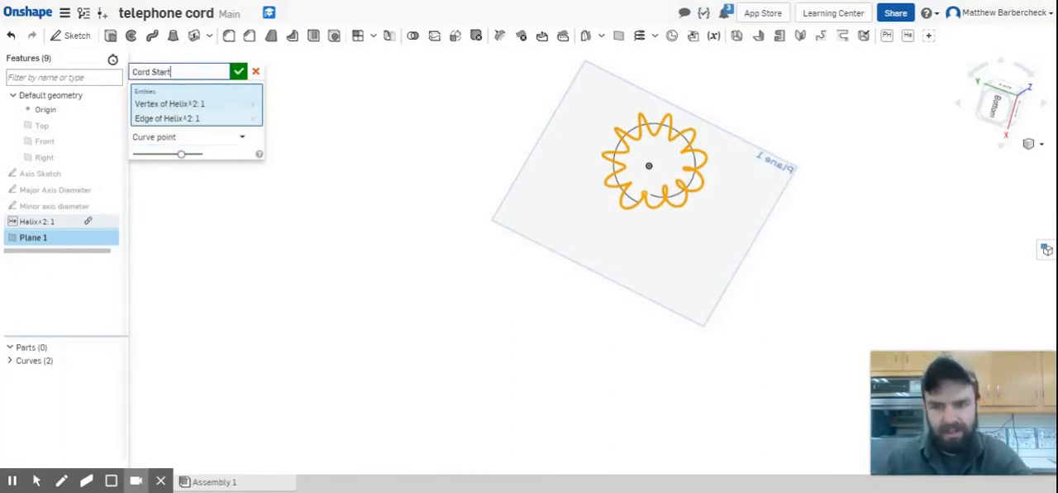
{"action": "type", "text": " Plane"}
{"action": "left_click", "coordinate": [238, 73]}
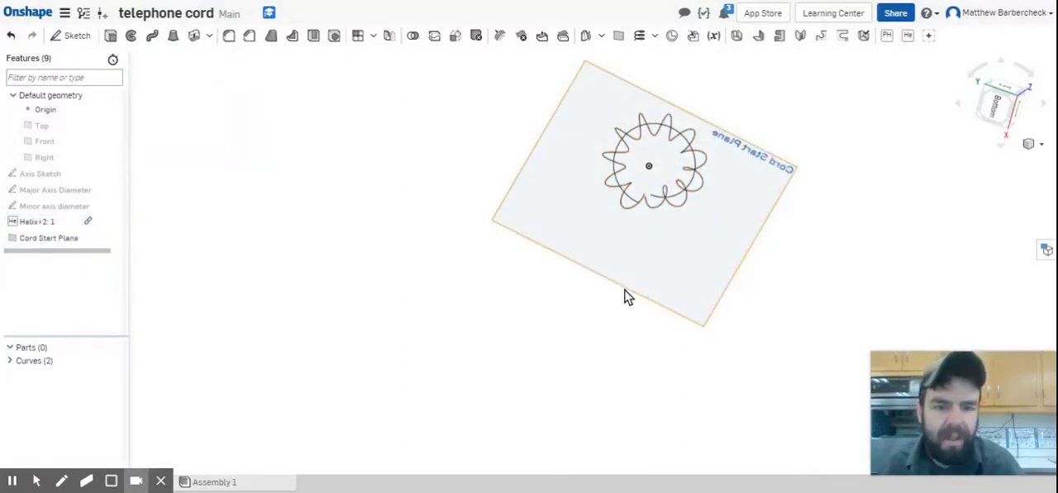
View the model normal to the Cord Start Plane and examine where the coiled curve begins
{"action": "left_click", "coordinate": [696, 275]}
{"action": "right_click", "coordinate": [700, 251]}
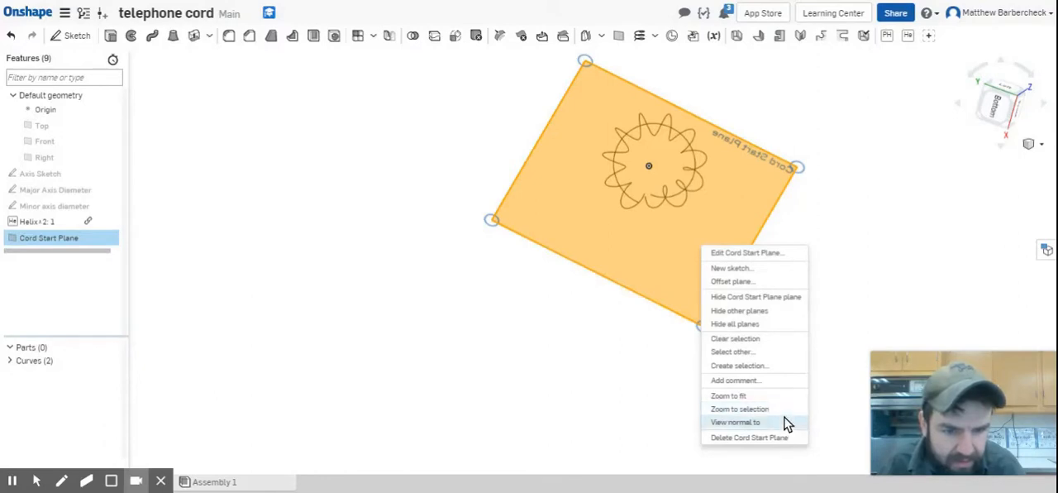
{"action": "left_click", "coordinate": [736, 423]}
{"action": "scroll", "coordinate": [582, 245], "scroll_direction": "up", "scroll_amount": 5}
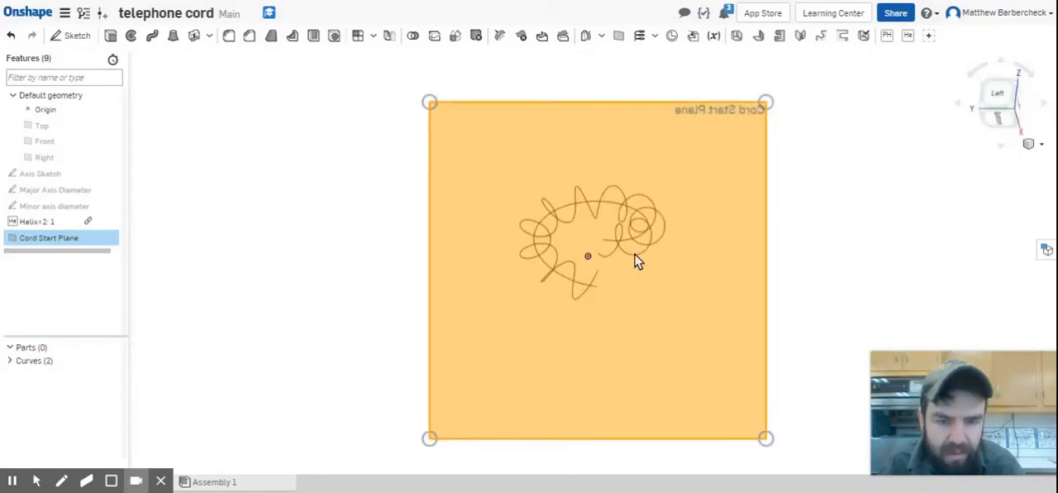
{"action": "left_click", "coordinate": [954, 260]}
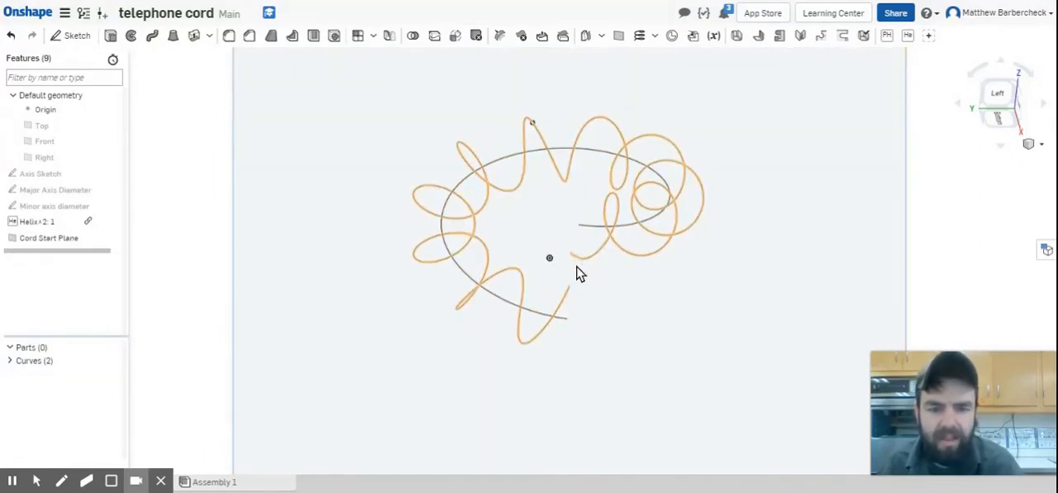
{"action": "right_click_drag", "start_coordinate": [577, 260], "coordinate": [652, 316]}
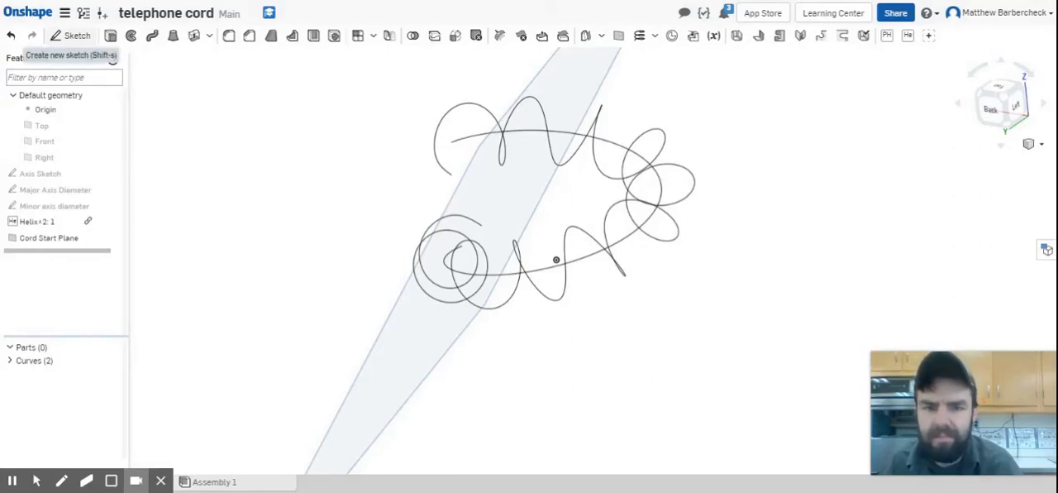
Start a sketch on the Cord Start Plane and draw a small circle centred on the coiled curve's endpoint
{"action": "left_click", "coordinate": [75, 37]}
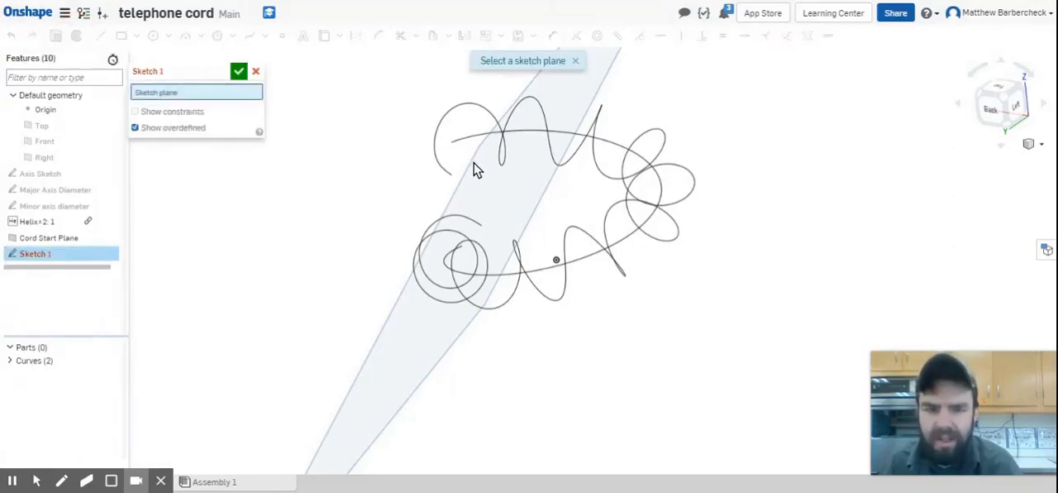
{"action": "left_click", "coordinate": [80, 240]}
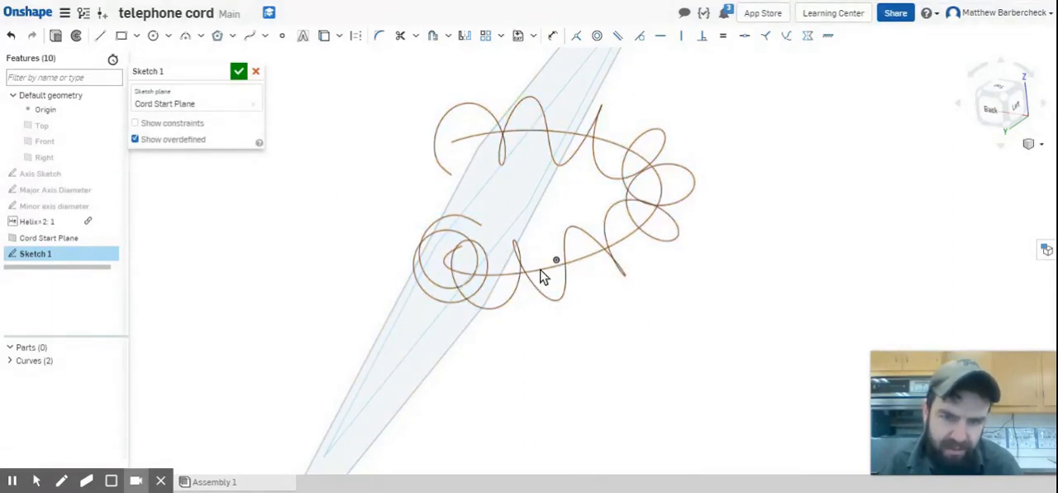
{"action": "left_click", "coordinate": [153, 36]}
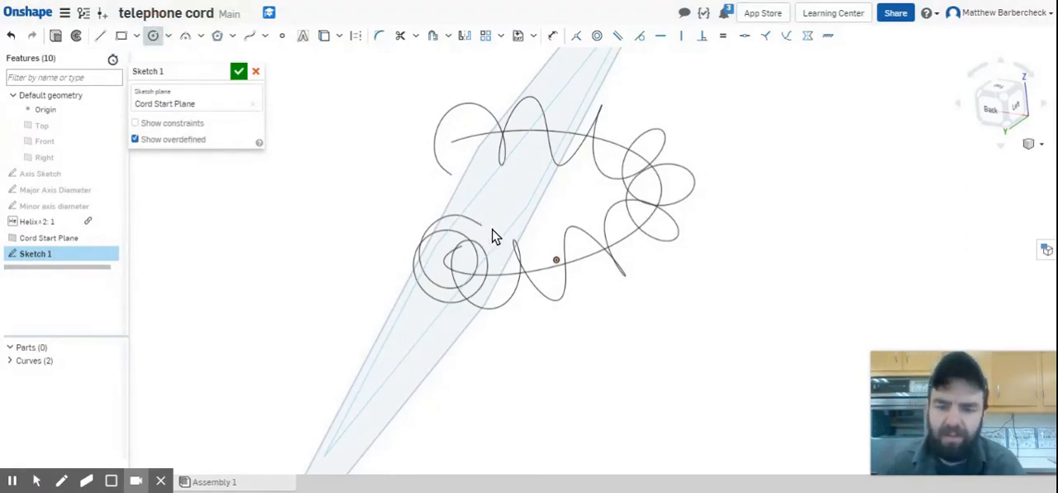
{"action": "key", "text": "Escape"}
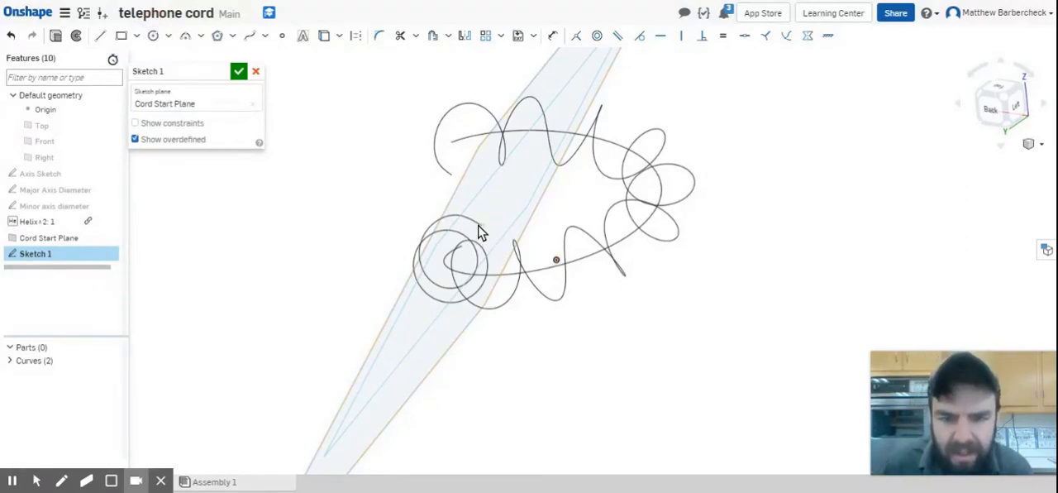
{"action": "left_click", "coordinate": [483, 225]}
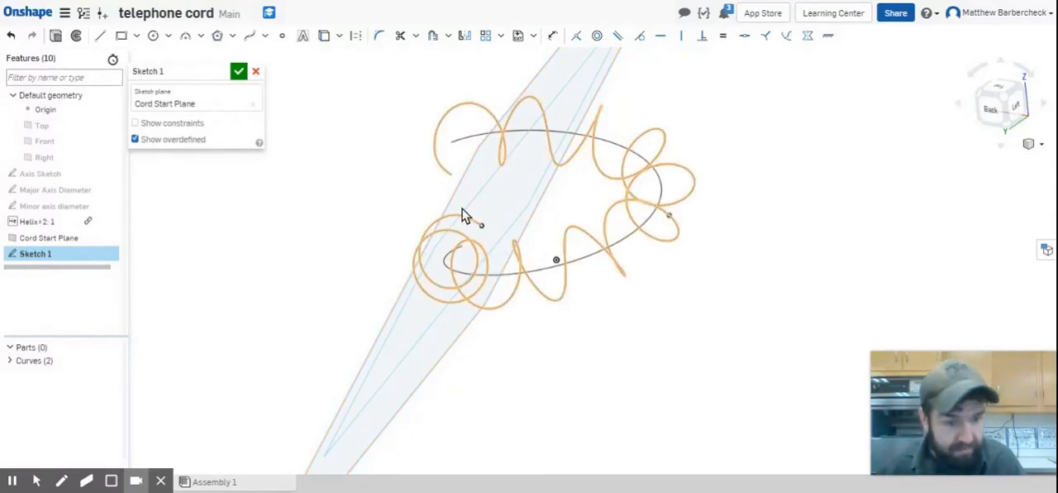
{"action": "left_click", "coordinate": [152, 38]}
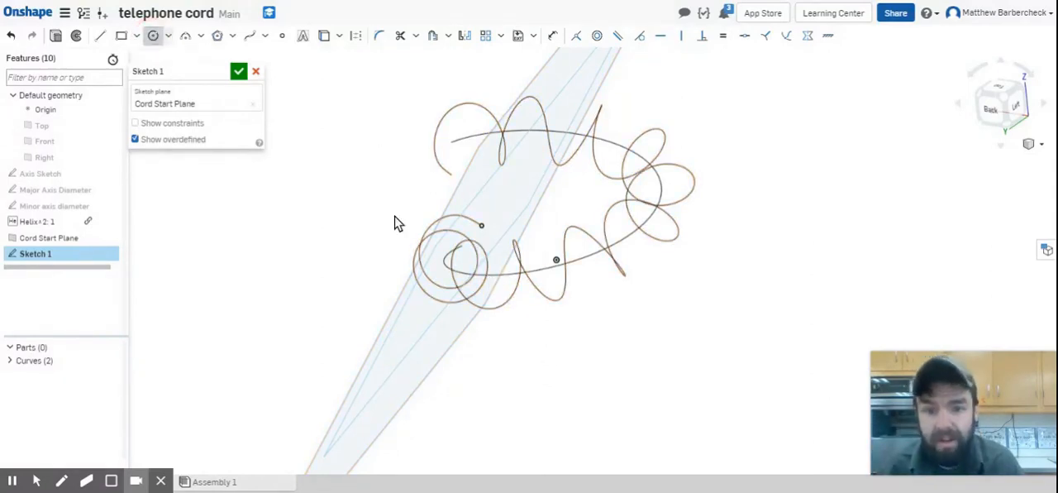
{"action": "left_click", "coordinate": [481, 225]}
{"action": "left_click", "coordinate": [488, 223]}
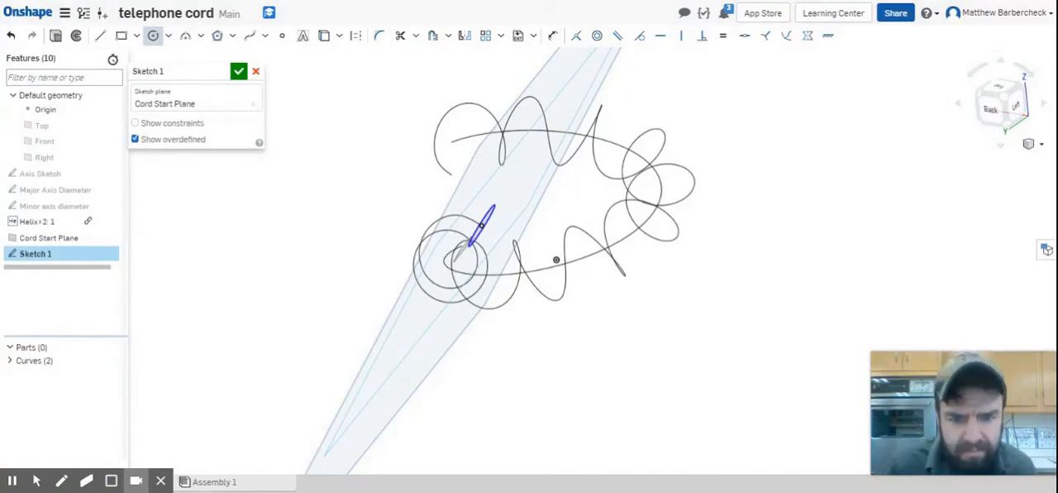
Dimension the circle's diameter and set it to 3.5
{"action": "left_click", "coordinate": [552, 36]}
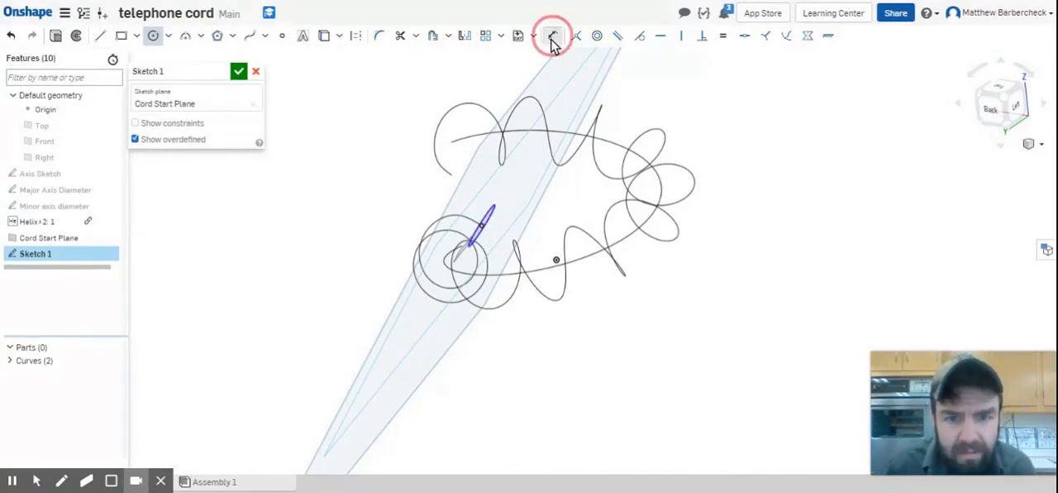
{"action": "mouse_move", "coordinate": [482, 225]}
{"action": "left_mouse_down"}
{"action": "mouse_move", "coordinate": [598, 196]}
{"action": "mouse_move", "coordinate": [678, 220]}
{"action": "mouse_move", "coordinate": [712, 288]}
{"action": "left_mouse_up"}
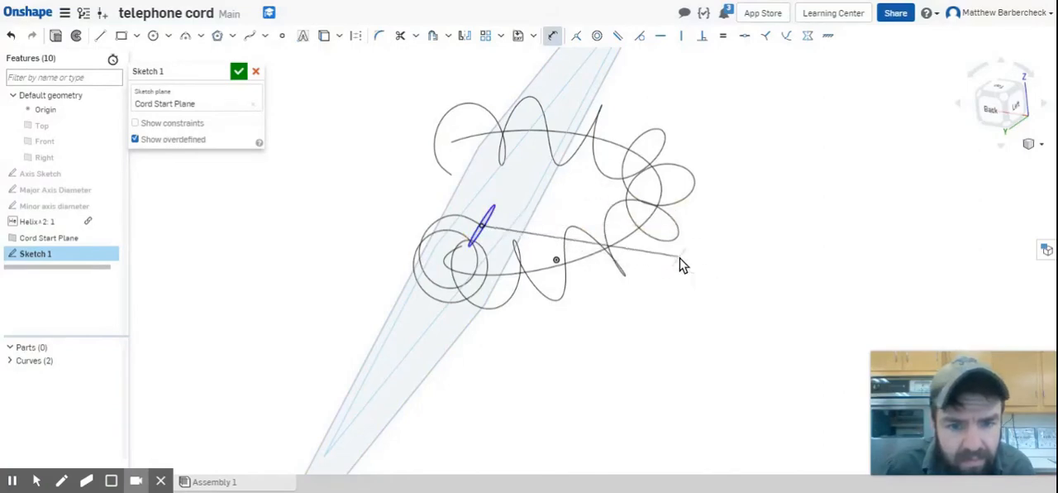
{"action": "left_click", "coordinate": [680, 261]}
{"action": "type", "text": "3.5"}
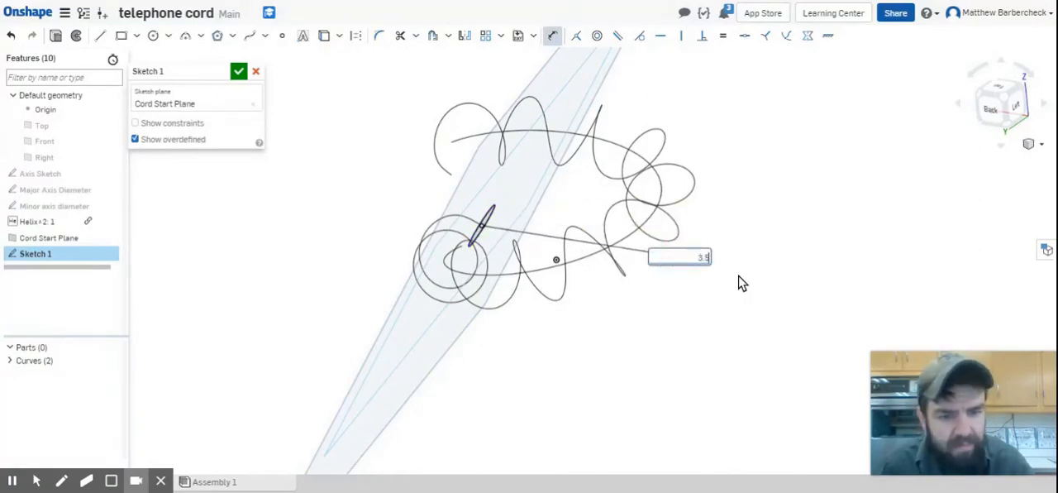
{"action": "key", "text": "Return"}
Name the circle's sketch "Sketch to sweep" and accept it
{"action": "mouse_move", "coordinate": [714, 289]}
{"action": "right_mouse_down"}
{"action": "mouse_move", "coordinate": [670, 260]}
{"action": "mouse_move", "coordinate": [625, 258]}
{"action": "right_mouse_up"}
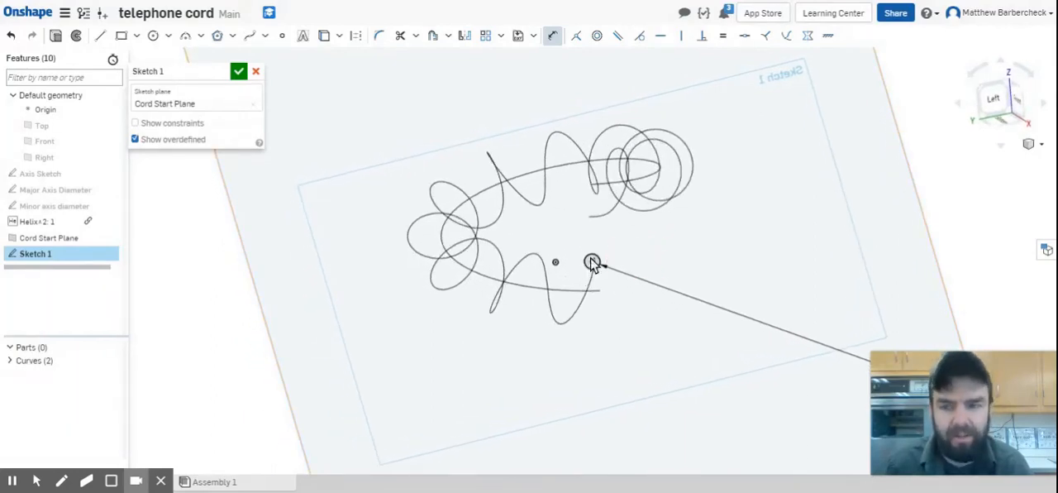
{"action": "left_click", "coordinate": [221, 73]}
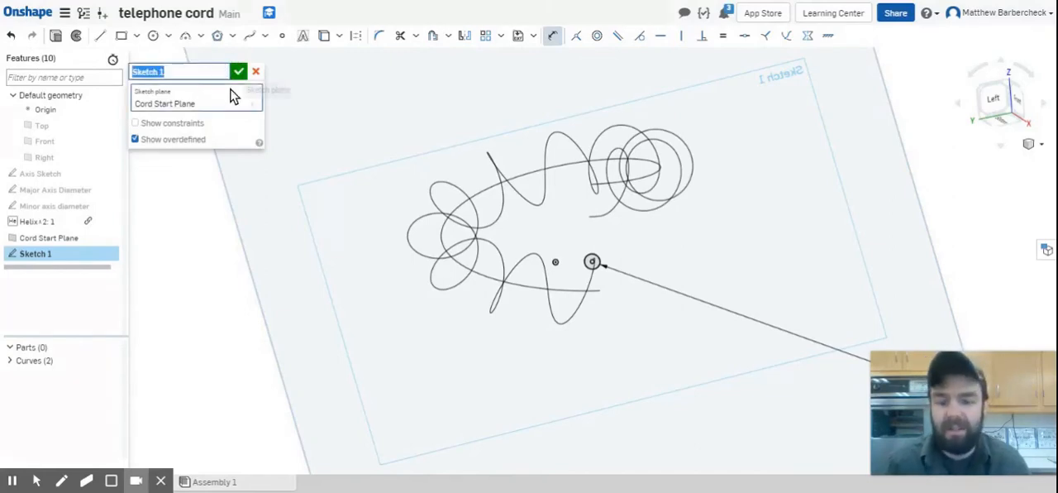
{"action": "type", "text": "Sketch t"}
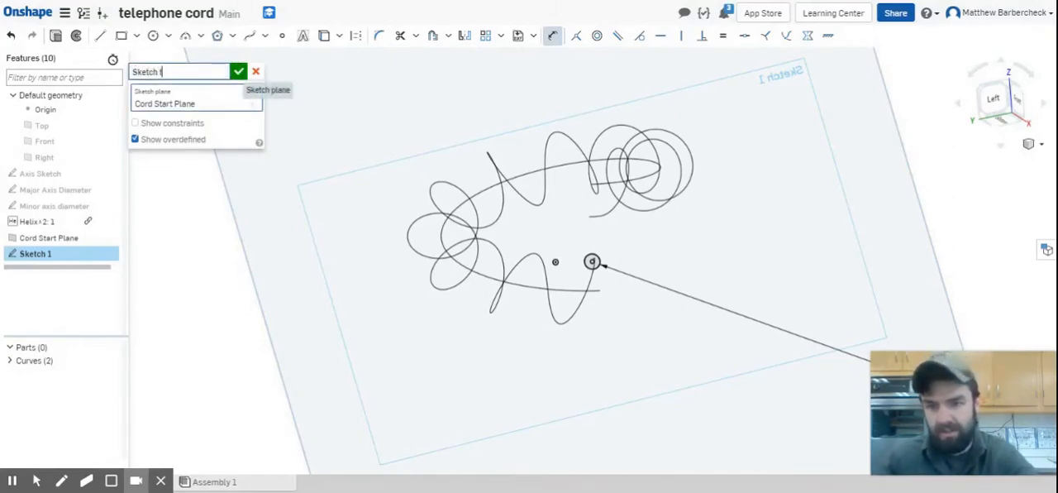
{"action": "type", "text": "o sweep"}
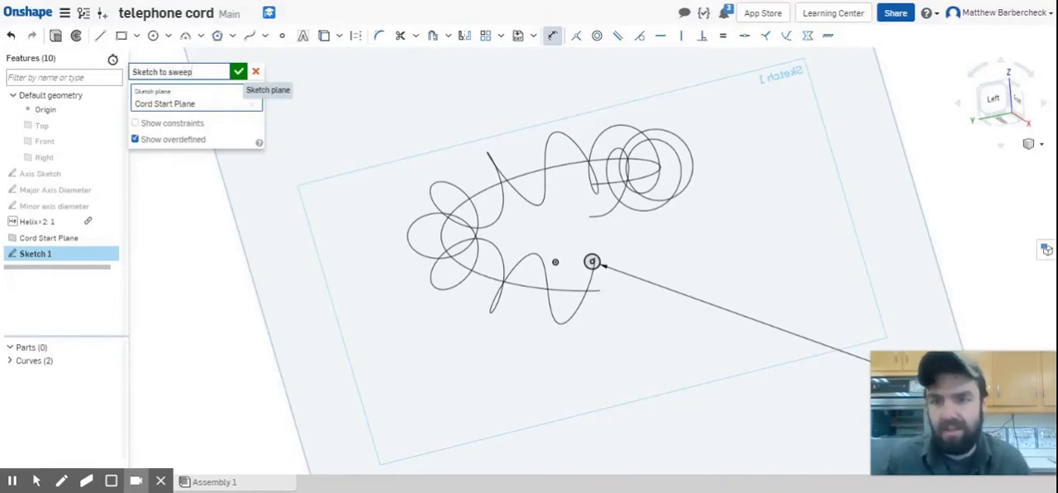
{"action": "left_click", "coordinate": [238, 71]}
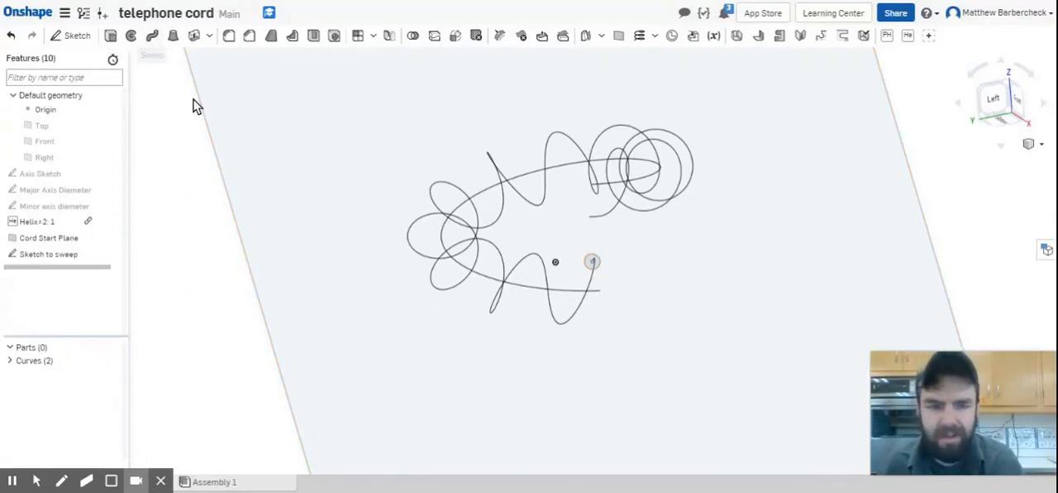
Sweep the circular face of Sketch to sweep along the coiled helix, Curve 2, as a new solid
{"action": "left_click", "coordinate": [152, 39]}
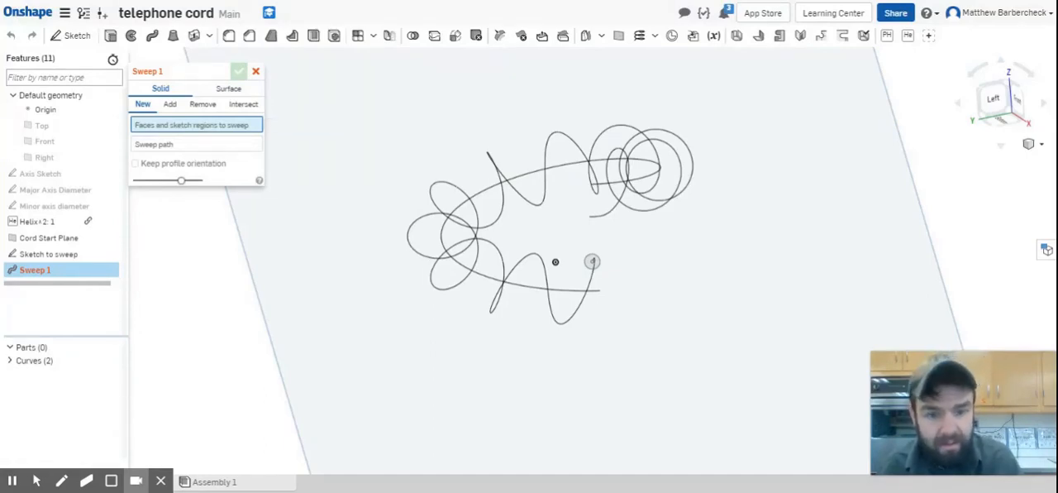
{"action": "left_click", "coordinate": [593, 262]}
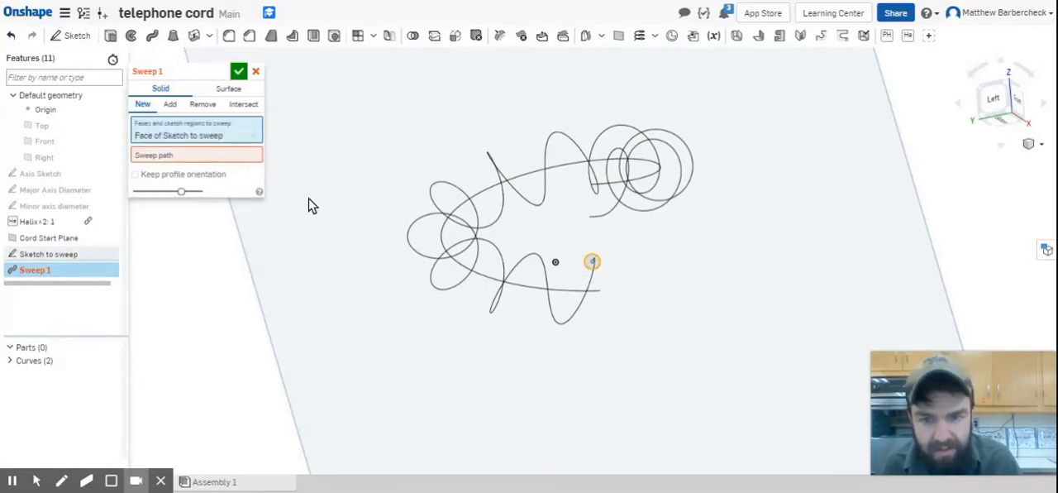
{"action": "left_click", "coordinate": [237, 158]}
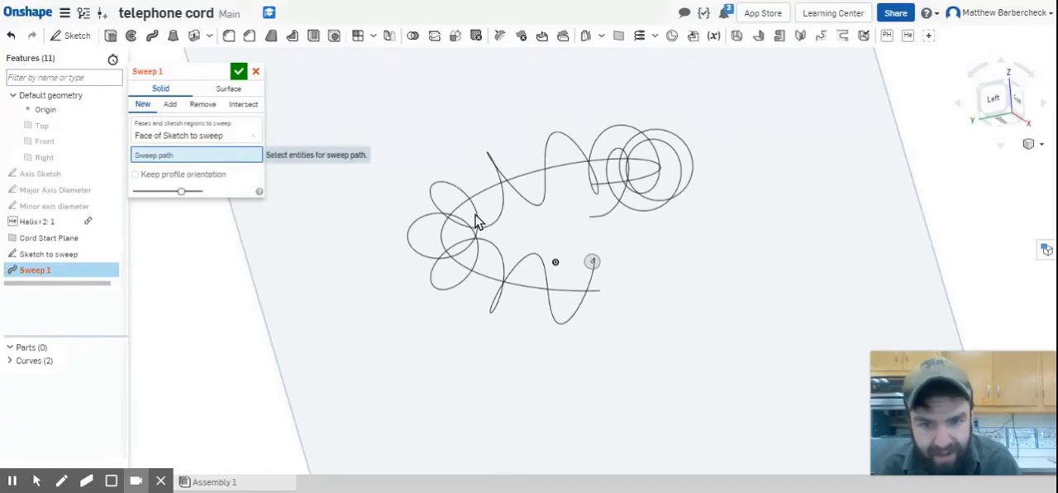
{"action": "left_click", "coordinate": [484, 246]}
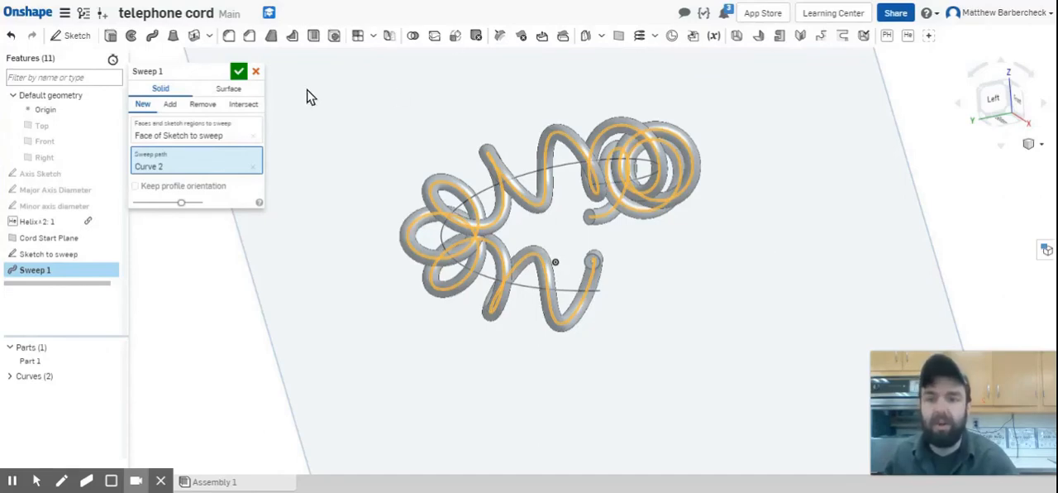
{"action": "left_click", "coordinate": [242, 75]}
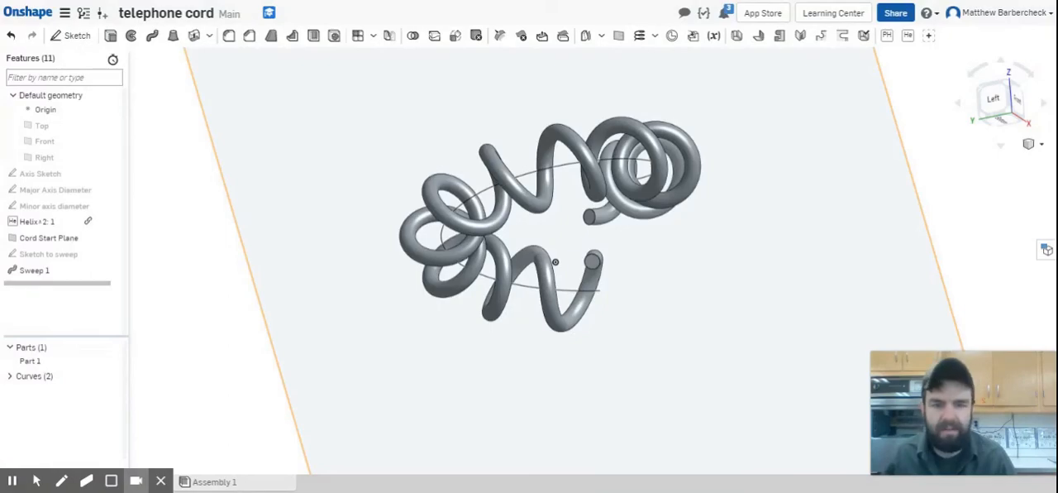
Examine the swept cord's coils from several angles and from farther away
{"action": "mouse_move", "coordinate": [683, 318]}
{"action": "right_mouse_down"}
{"action": "mouse_move", "coordinate": [674, 335]}
{"action": "mouse_move", "coordinate": [631, 324]}
{"action": "mouse_move", "coordinate": [629, 272]}
{"action": "mouse_move", "coordinate": [709, 253]}
{"action": "mouse_move", "coordinate": [722, 191]}
{"action": "mouse_move", "coordinate": [755, 173]}
{"action": "right_mouse_up"}
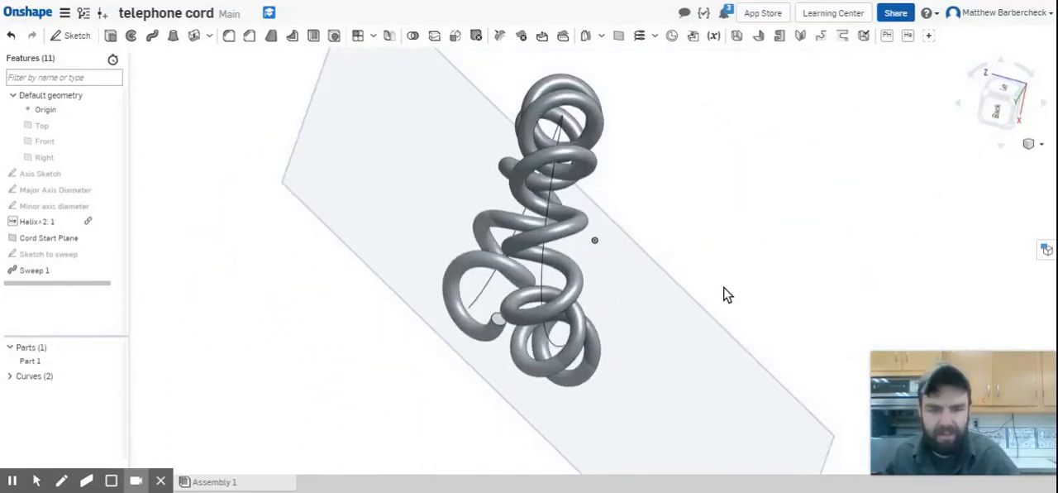
{"action": "right_click_drag", "start_coordinate": [704, 328], "coordinate": [769, 234]}
{"action": "scroll", "coordinate": [769, 235], "scroll_direction": "down", "scroll_amount": 5}
{"action": "right_click_drag", "start_coordinate": [240, 296], "coordinate": [220, 288]}
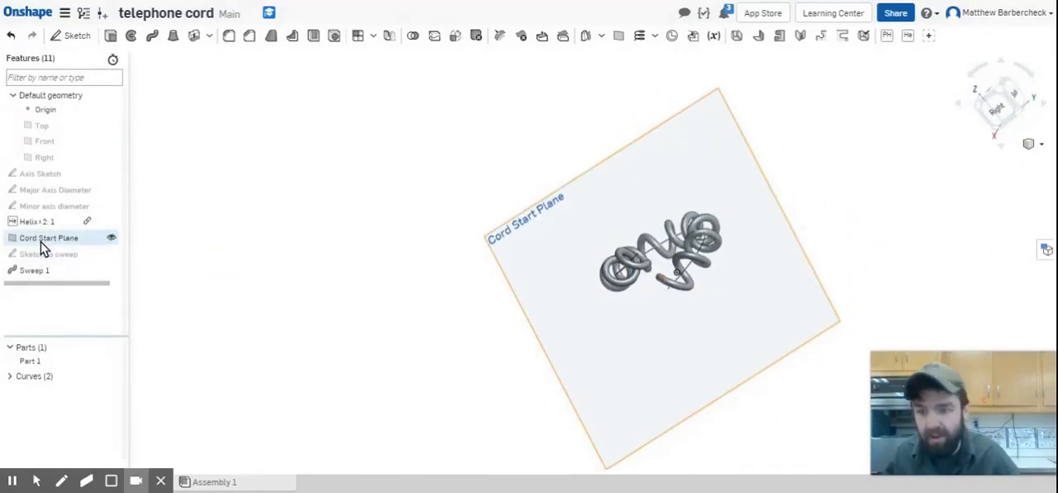